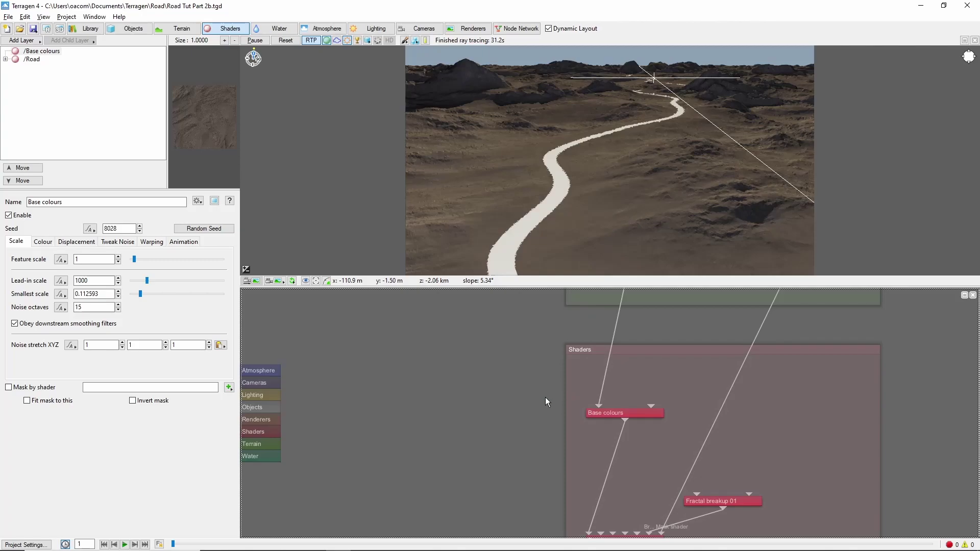
- Add a colour image map shader in the Shaders group loading Road007_2K_Color.jpg
scroll(545, 396, "down", 3)
left_click_drag(535, 332, 500, 523)
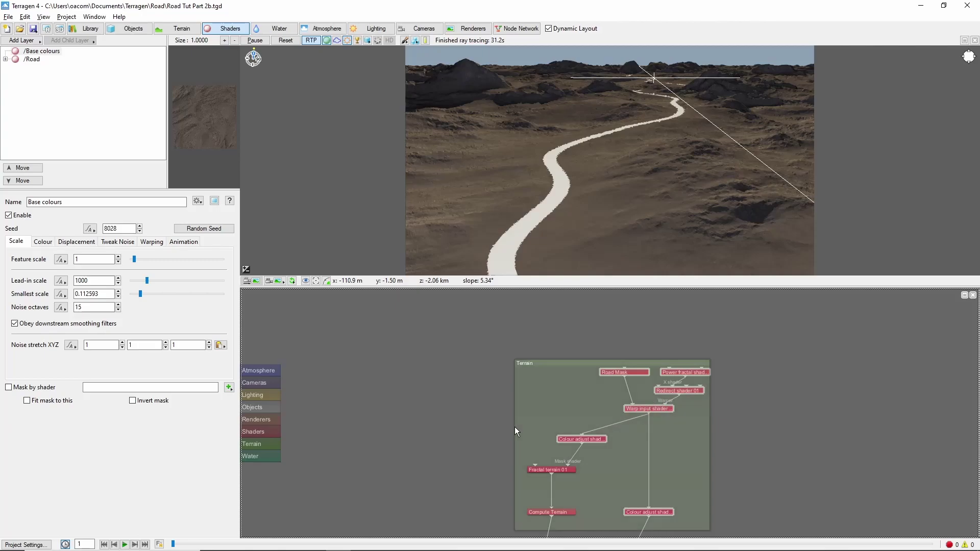
left_click_drag(501, 446, 558, 379)
left_click_drag(547, 468, 555, 378)
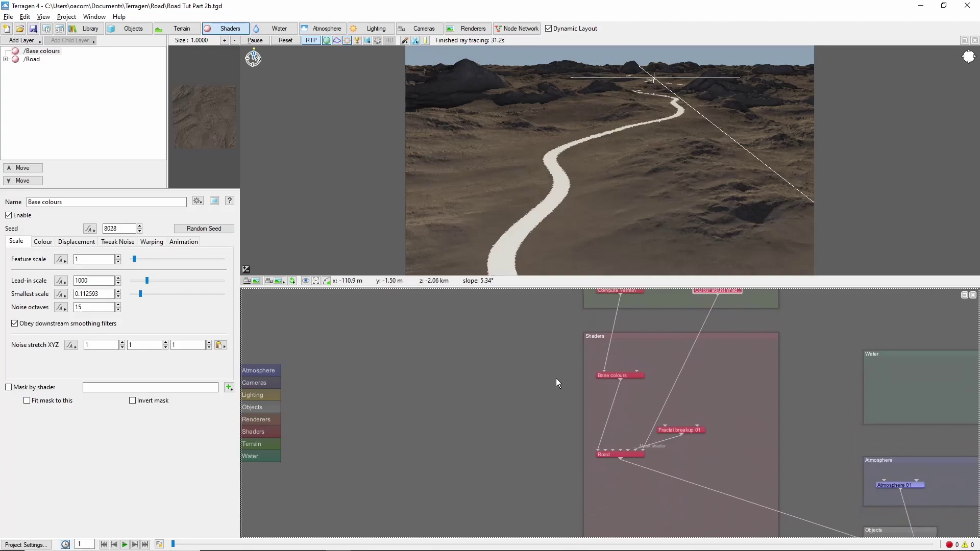
scroll(540, 433, "up", 1)
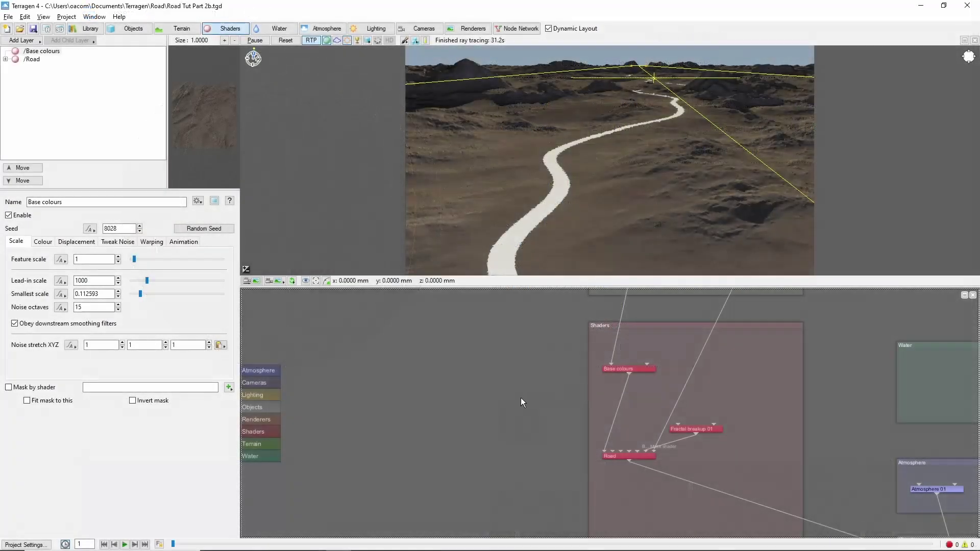
key("Tab")
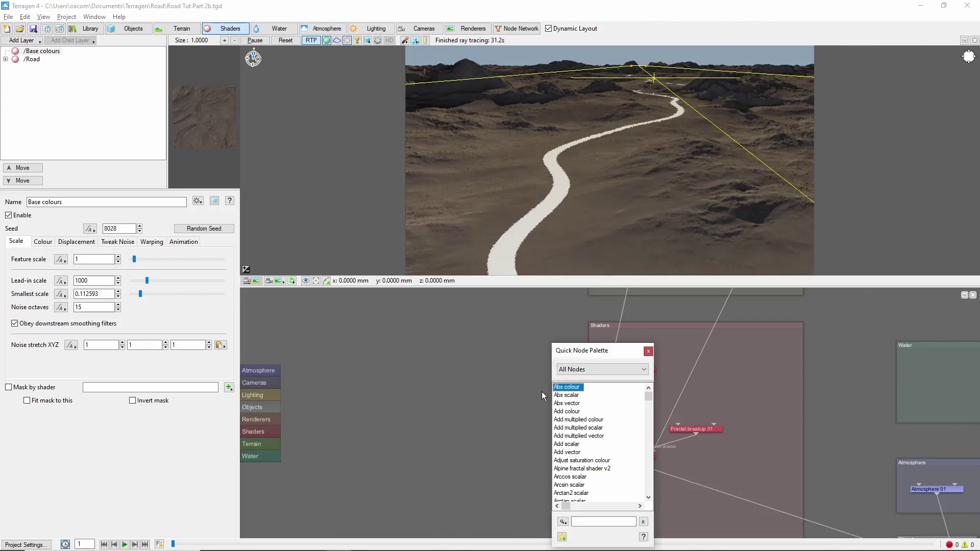
key("i")
key("Down")
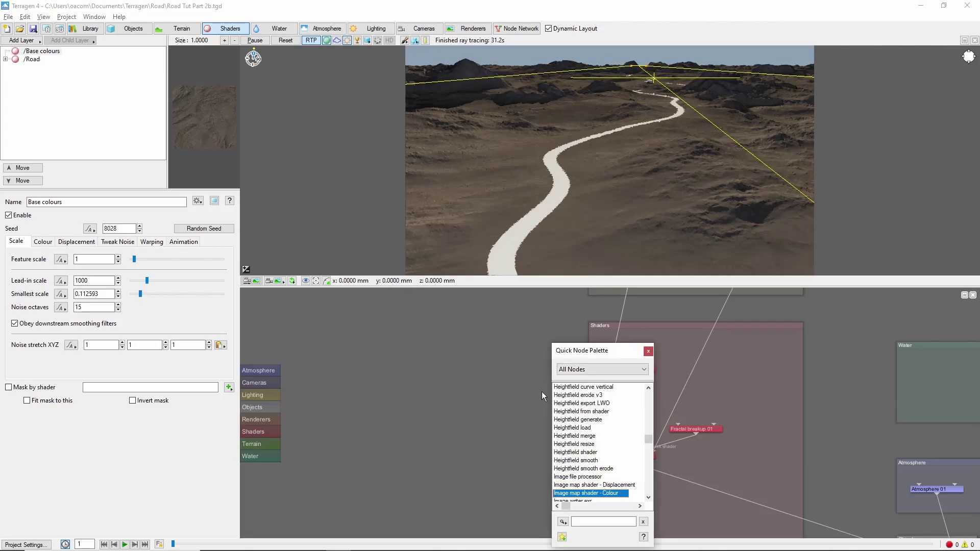
key("Return")
left_click(390, 267)
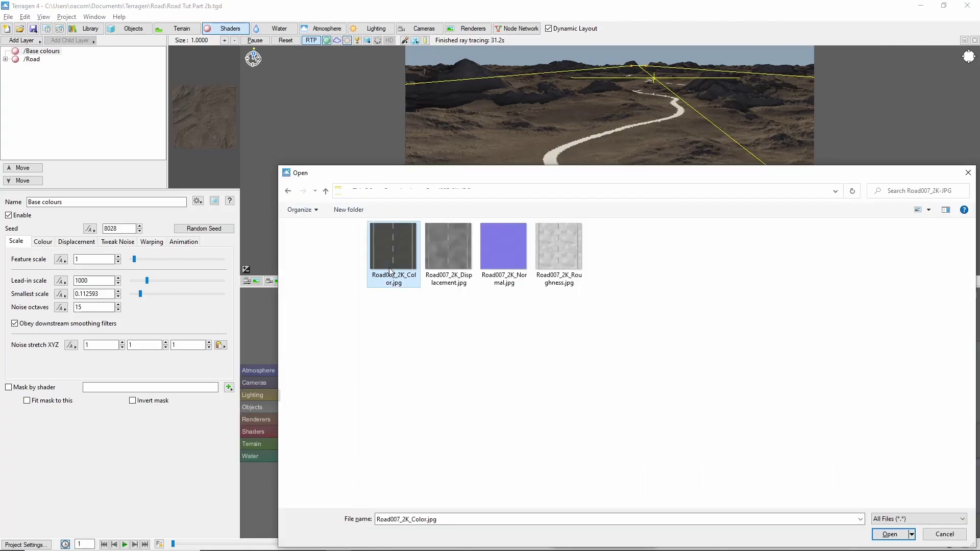
left_click(889, 534)
- Rename the shader 'Road Image', centre it, set size 11 by 11 and enable Repeat y
double_click(545, 389)
triple_click(449, 99)
type("Road Image")
left_click(381, 192)
left_click_drag(543, 62, 410, 91)
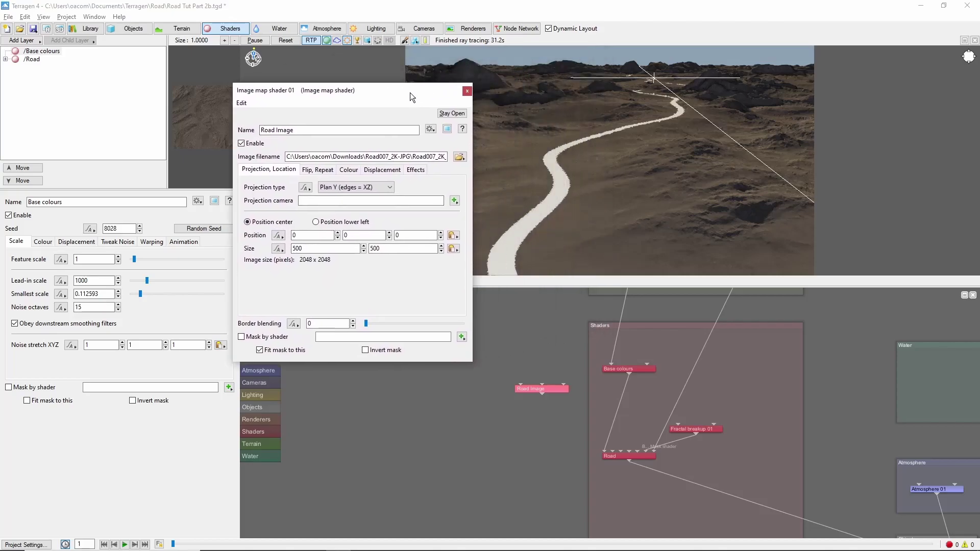
double_click(307, 248)
type("11")
key("Tab")
type("11")
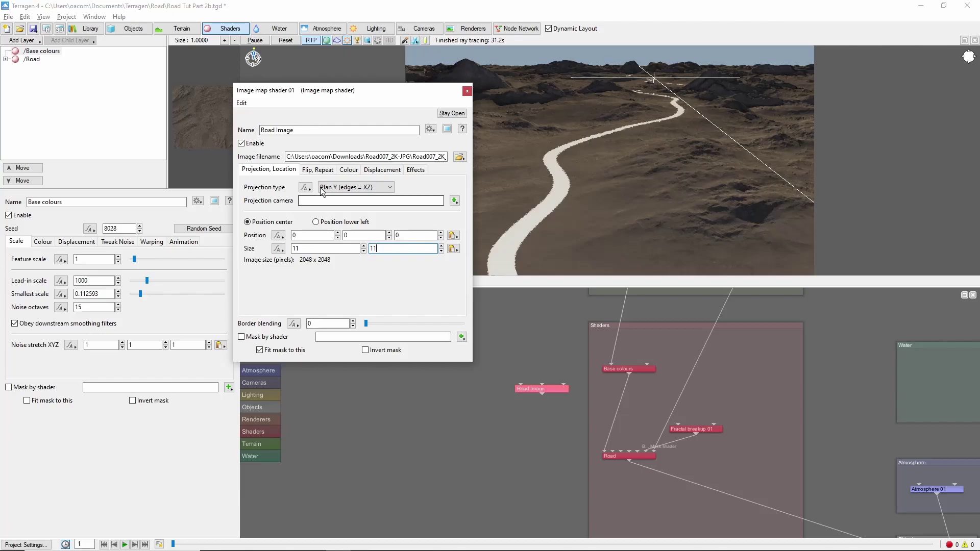
left_click(323, 170)
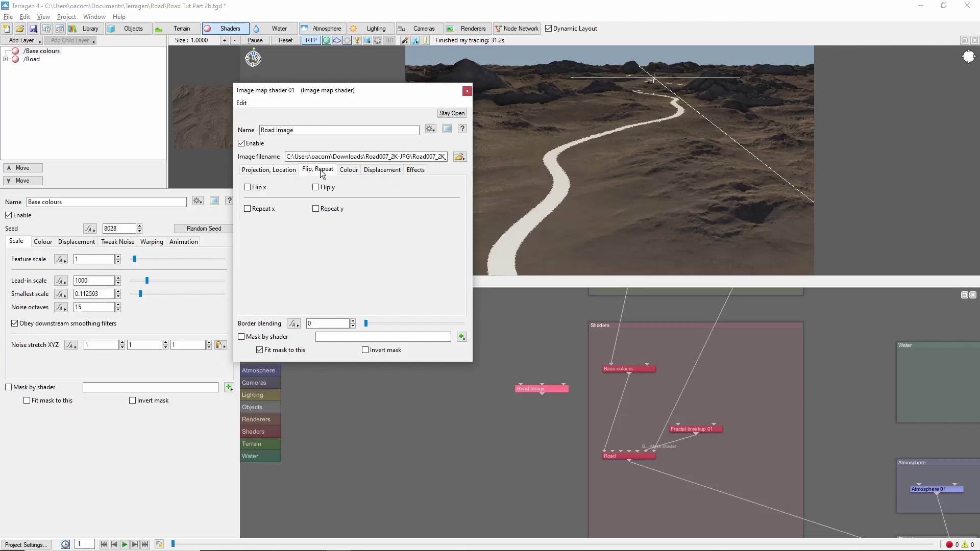
left_click(316, 209)
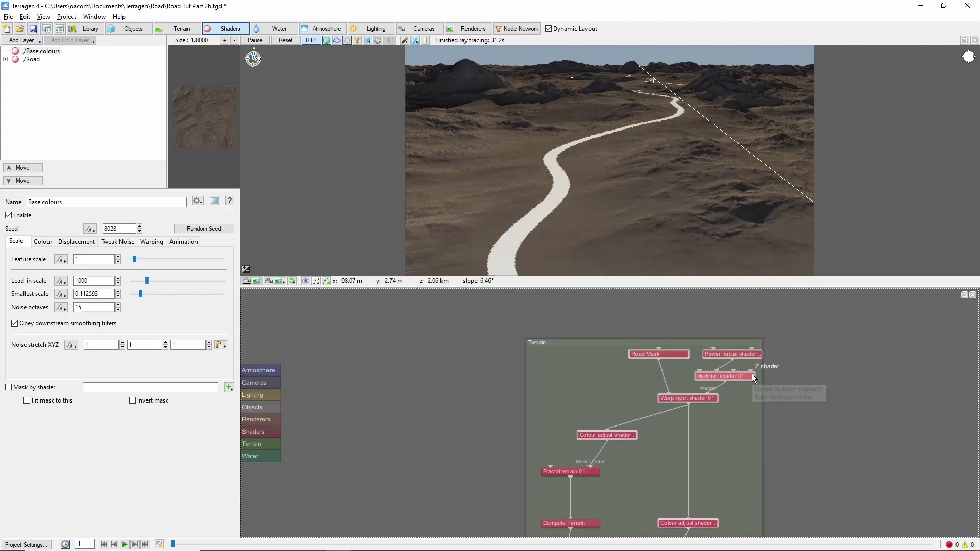
- Paste copies of the Terrain road warp nodes into Shaders and delete the copied Road Mask_1
left_click_drag(790, 334, 609, 411)
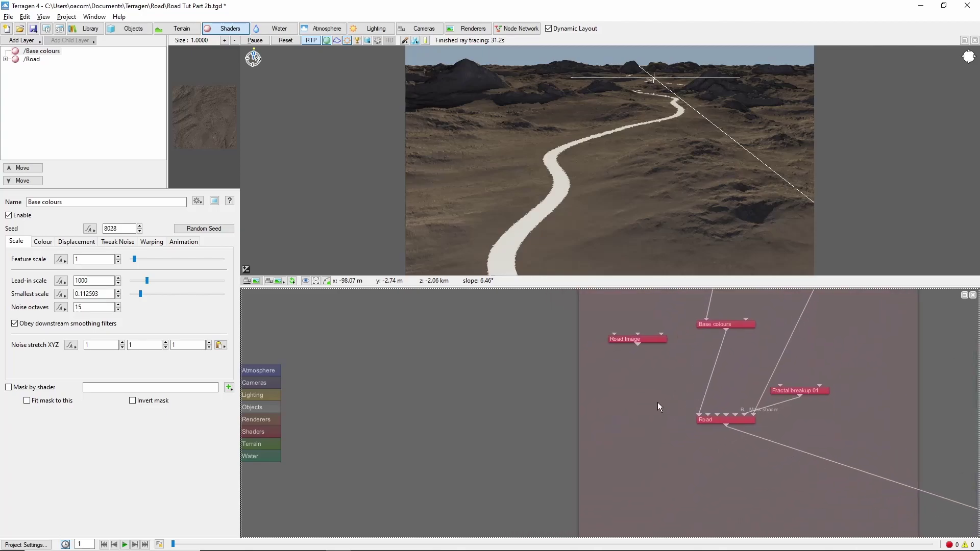
key("ctrl+v")
left_click_drag(615, 438, 644, 399)
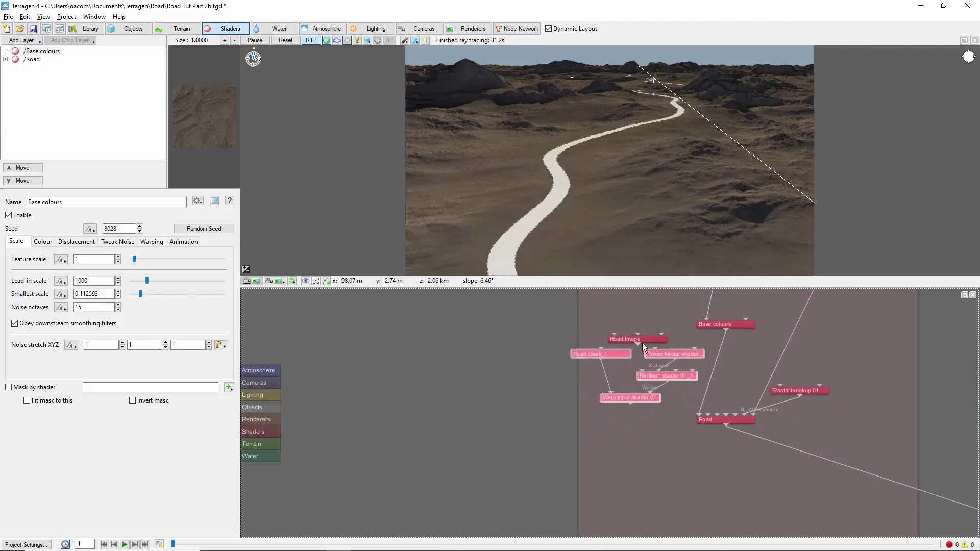
left_click(599, 353)
scroll(569, 342, "up", 2)
key("Delete")
- Route Road Image through the Warp input shader into the Road layer's colour function
left_click_drag(637, 348, 616, 401)
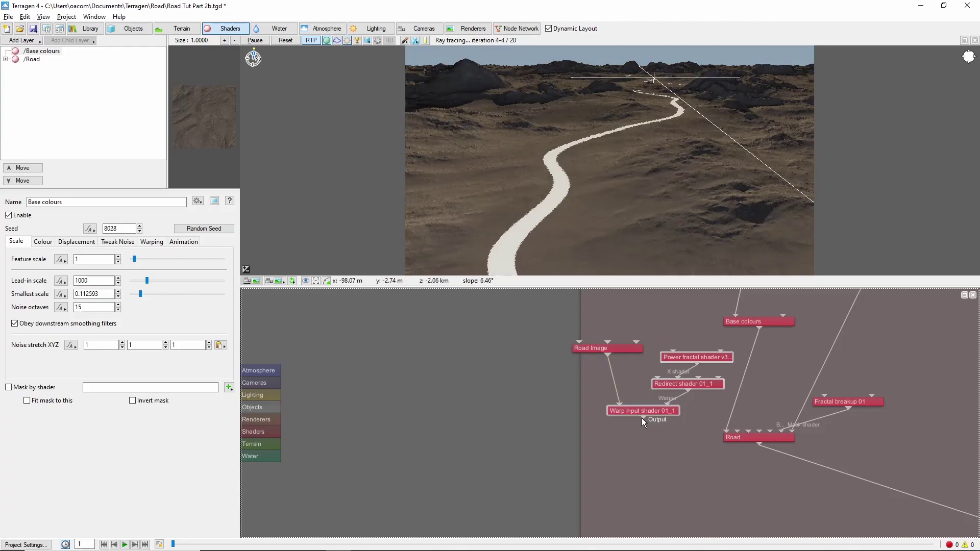
left_click_drag(643, 419, 736, 429)
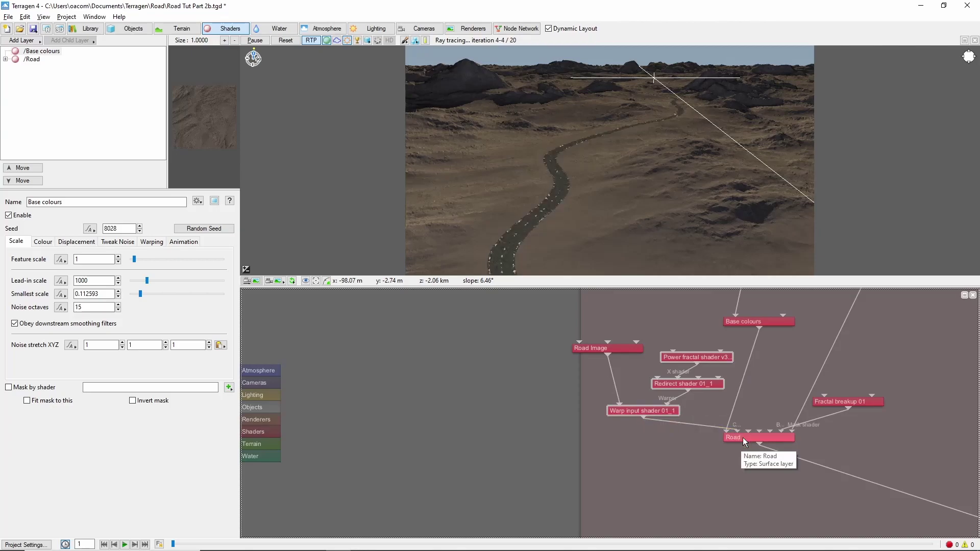
double_click(743, 437)
double_click(345, 174)
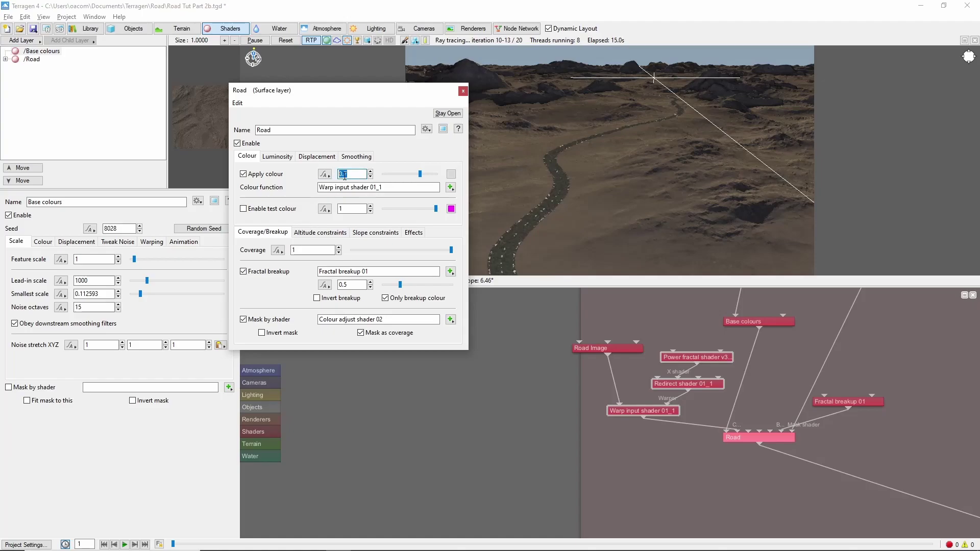
left_click(358, 174)
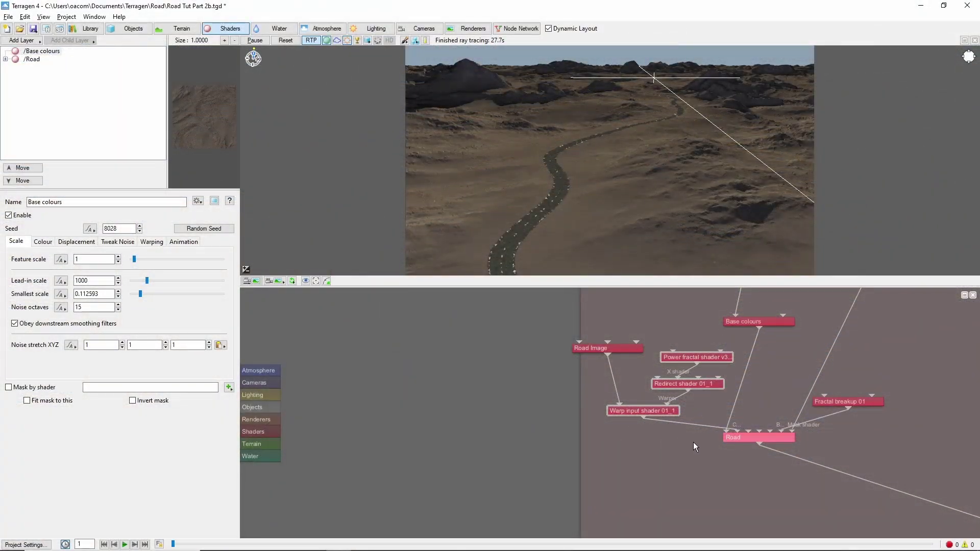
- Add a population from the BL10a_Colorado_Spruce.tgo object file
scroll(692, 442, "down", 2)
left_click(133, 28)
left_click(37, 41)
mouse_move(117, 76)
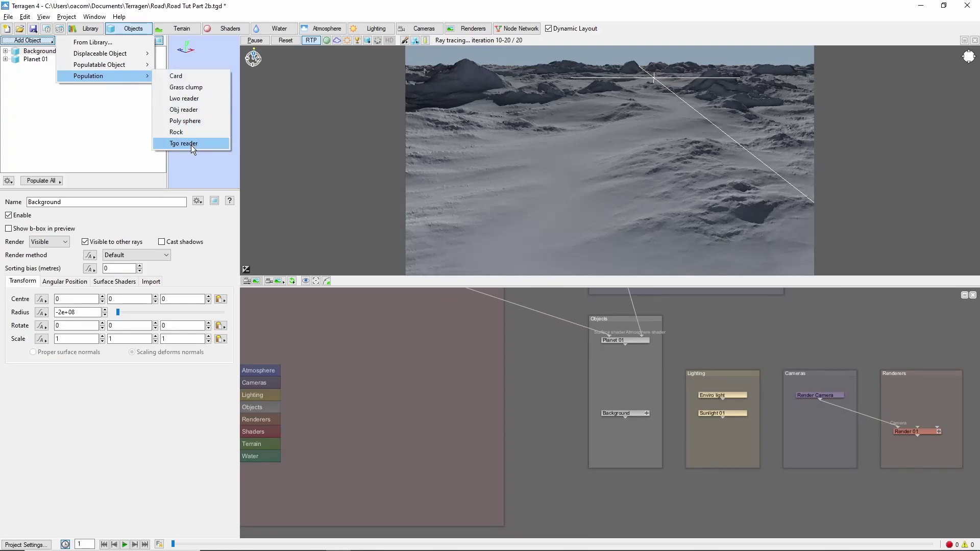
left_click(191, 145)
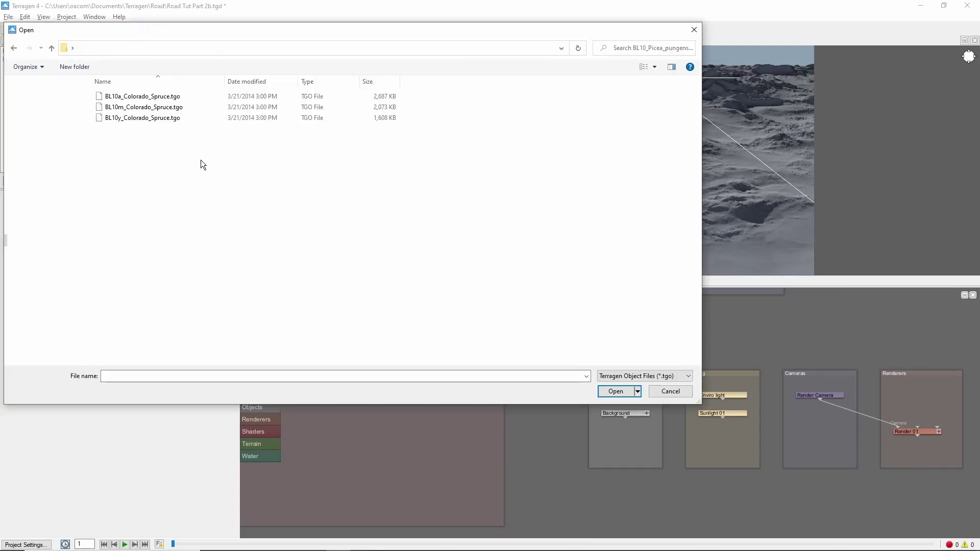
left_click(173, 100)
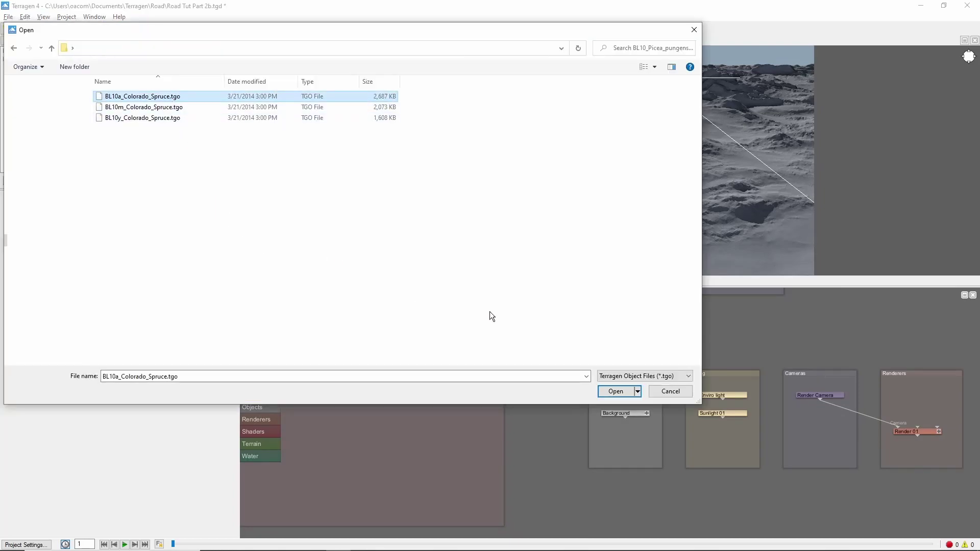
left_click(620, 393)
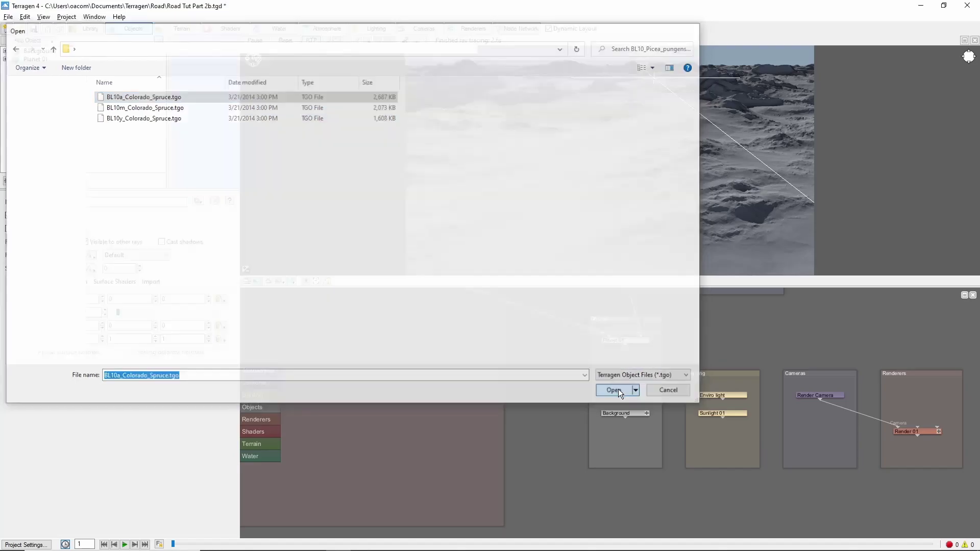
- Centre the population's area on copied terrain coordinates, populate, and change the tree preview display
right_click(578, 158)
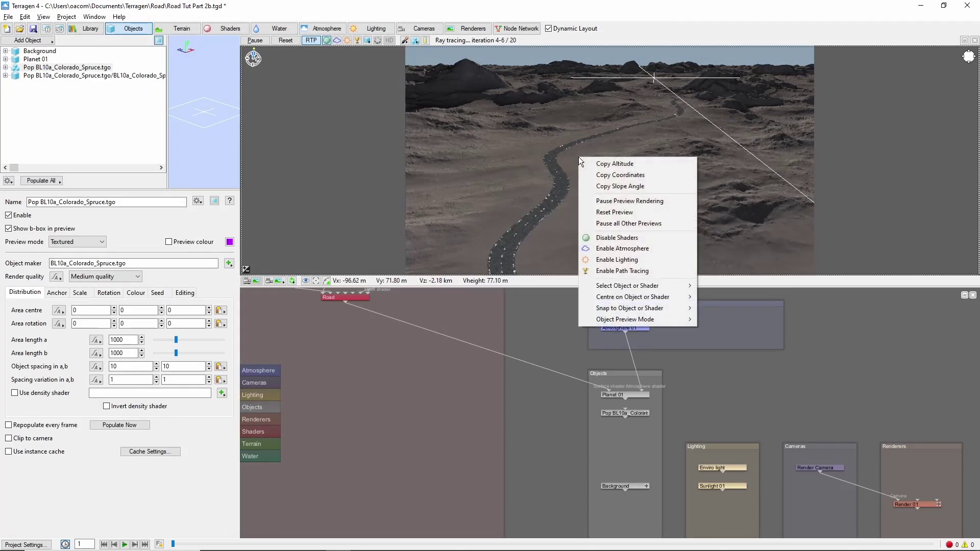
left_click(626, 176)
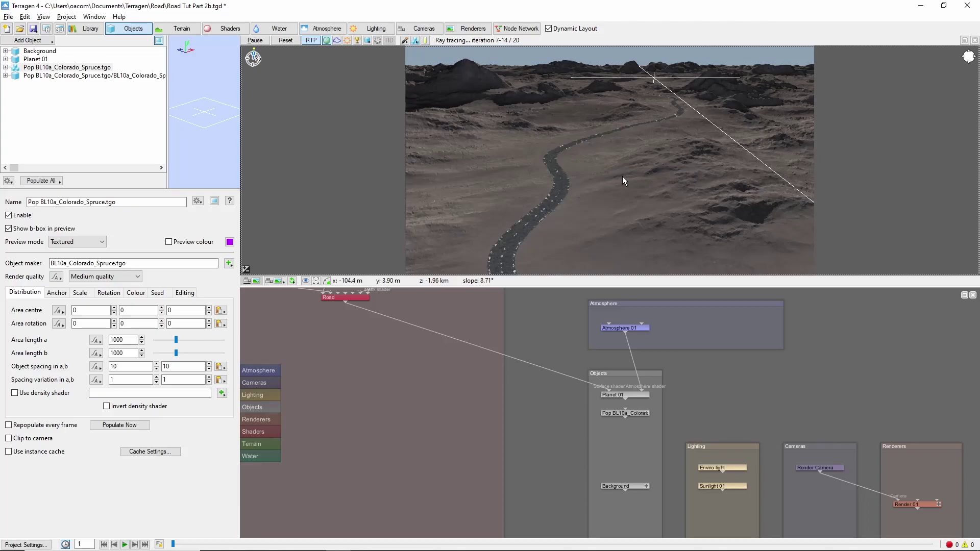
left_click(220, 312)
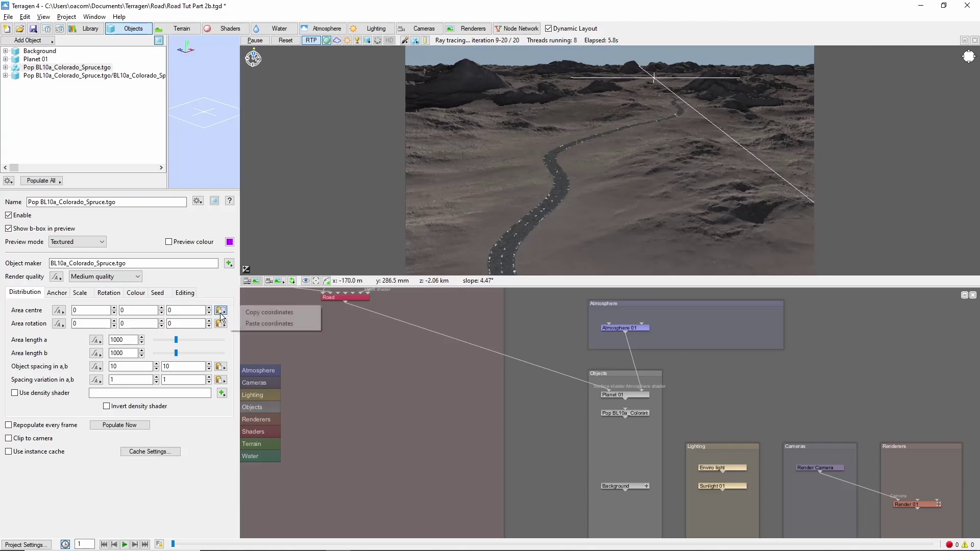
left_click(262, 323)
left_click(128, 429)
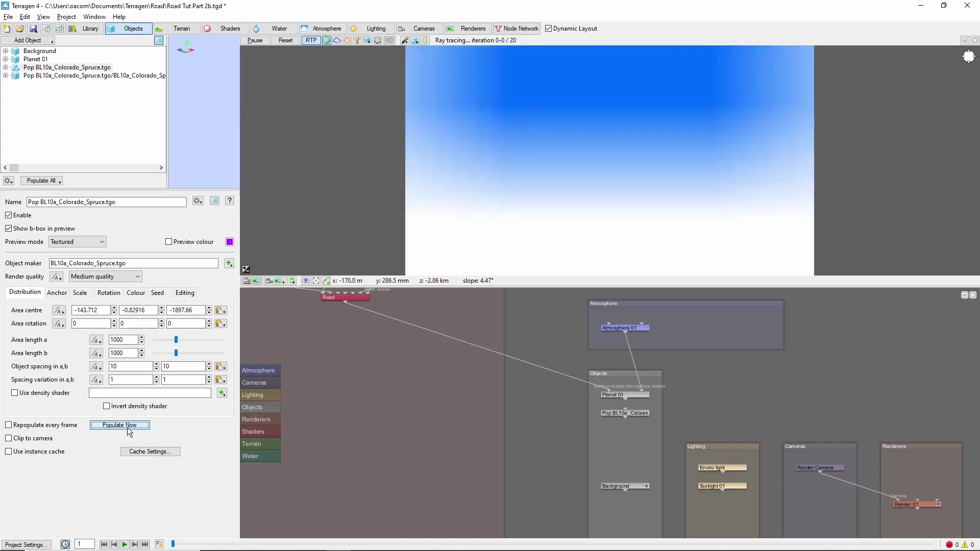
left_click(367, 40)
left_click(314, 42)
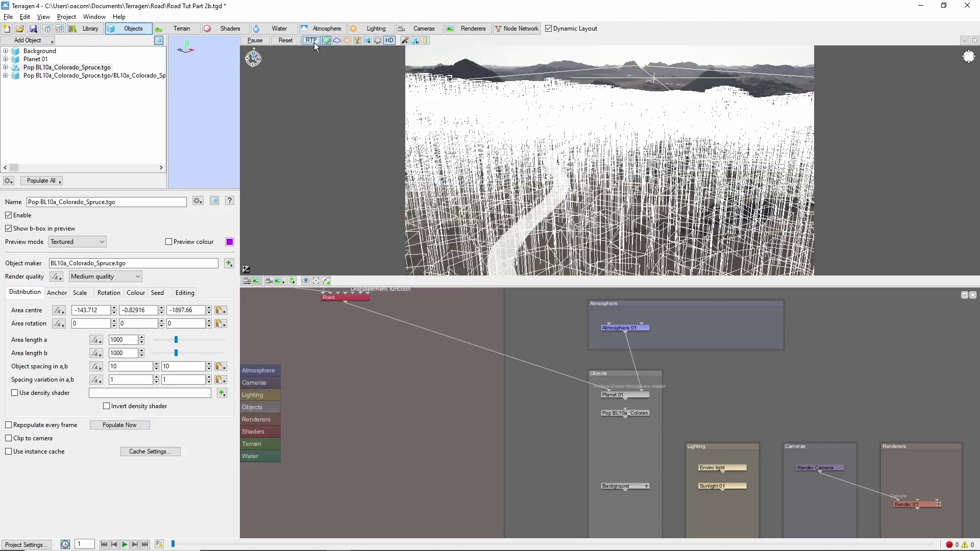
- Set the spruce scale to minimum 0.2 and maximum 0.4
left_click(79, 292)
double_click(84, 309)
type("0.2")
key("Tab")
type("0.4")
- Set object spacing to 4/4 and spacing variation to 3/3, then repopulate
left_click(32, 292)
double_click(130, 366)
type("4")
double_click(175, 365)
type("4")
key("Tab")
type("3")
double_click(173, 380)
type("3")
left_click(119, 424)
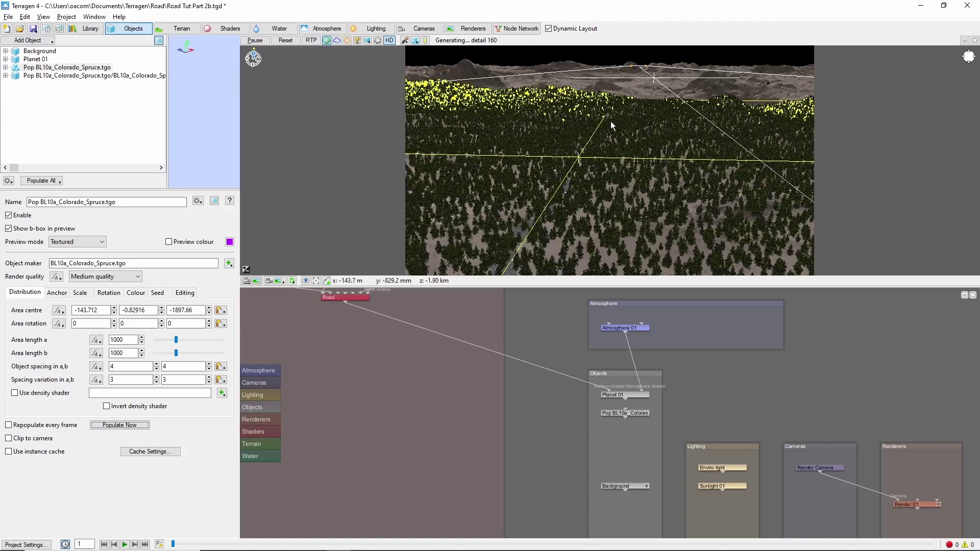
- Add a Colour adjust shader fed by Warp input shader 01
left_click_drag(500, 381, 601, 481)
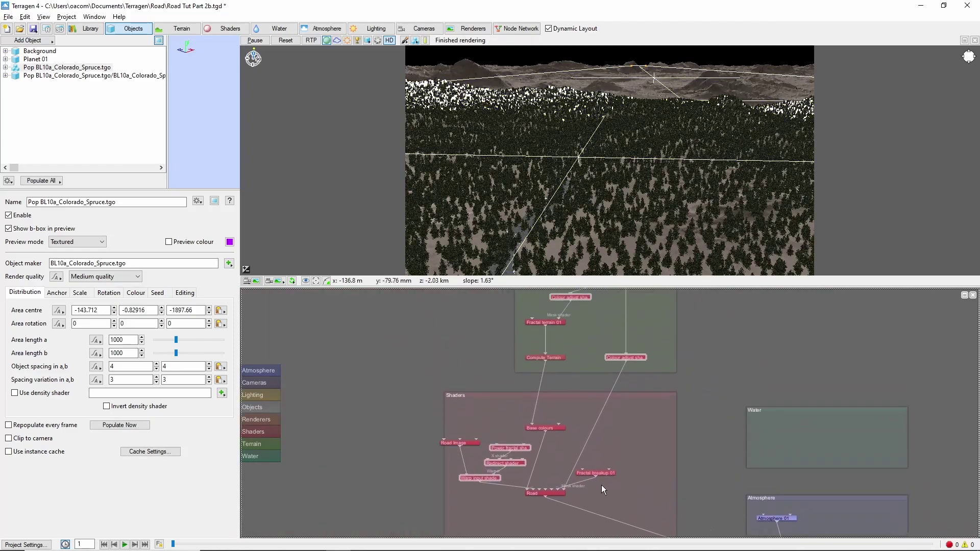
left_click_drag(593, 357, 591, 383)
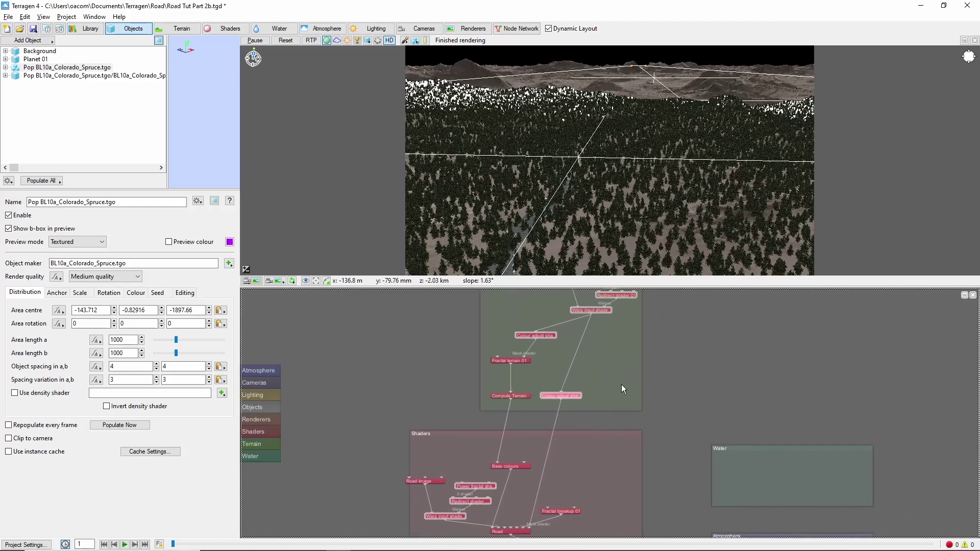
scroll(590, 315, "up", 3)
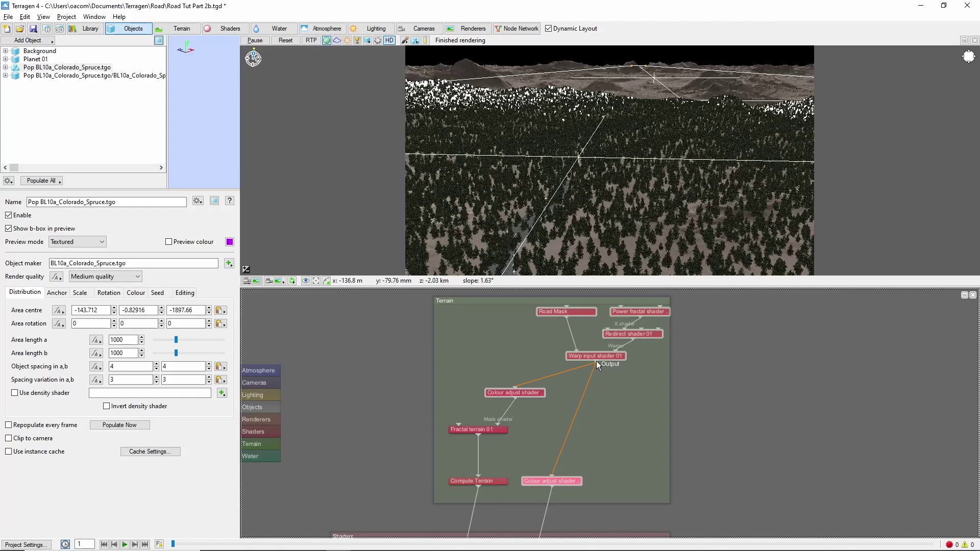
key("Tab")
type("colour")
key("Return")
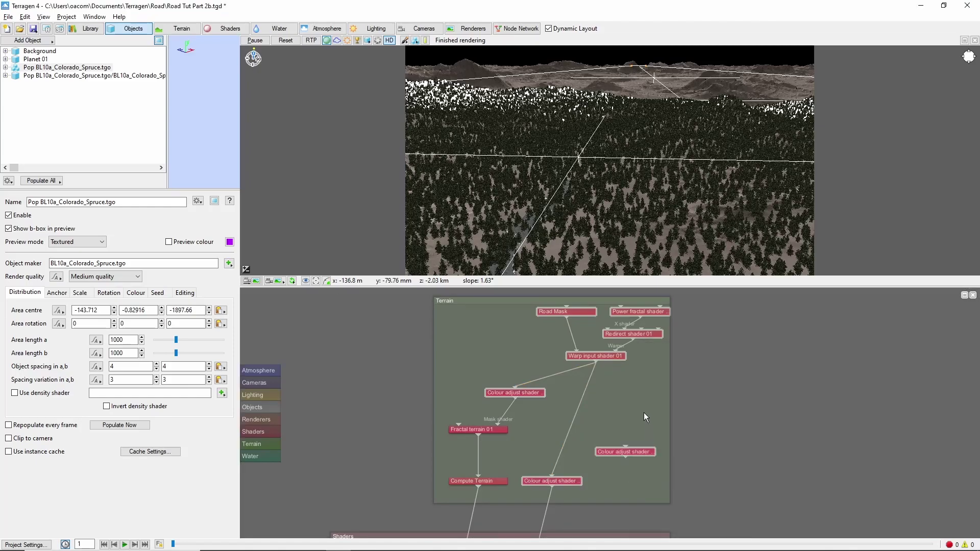
left_click_drag(596, 363, 624, 444)
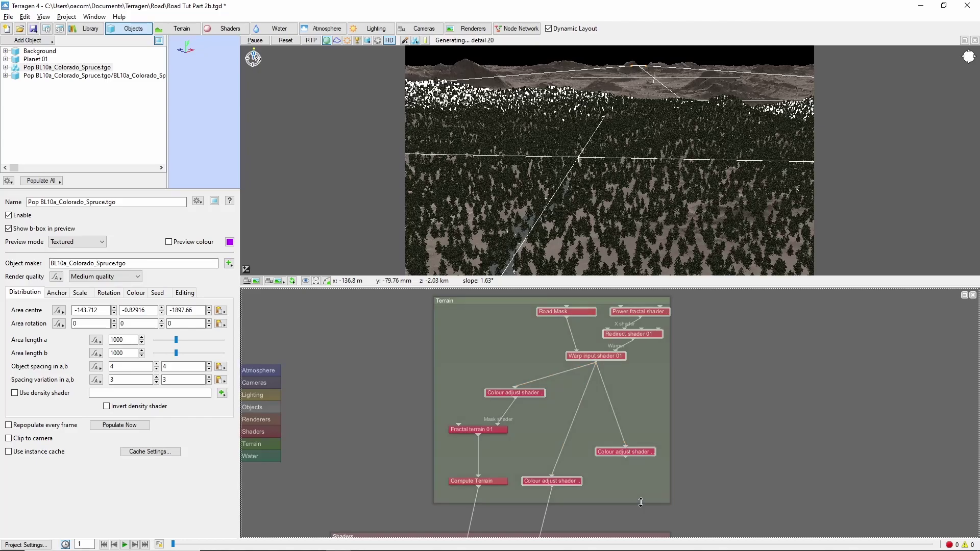
- Move Colour adjust shader 03 into Shaders and open its settings with a 2 km preview
scroll(648, 398, "down", 5)
scroll(673, 355, "down", 1)
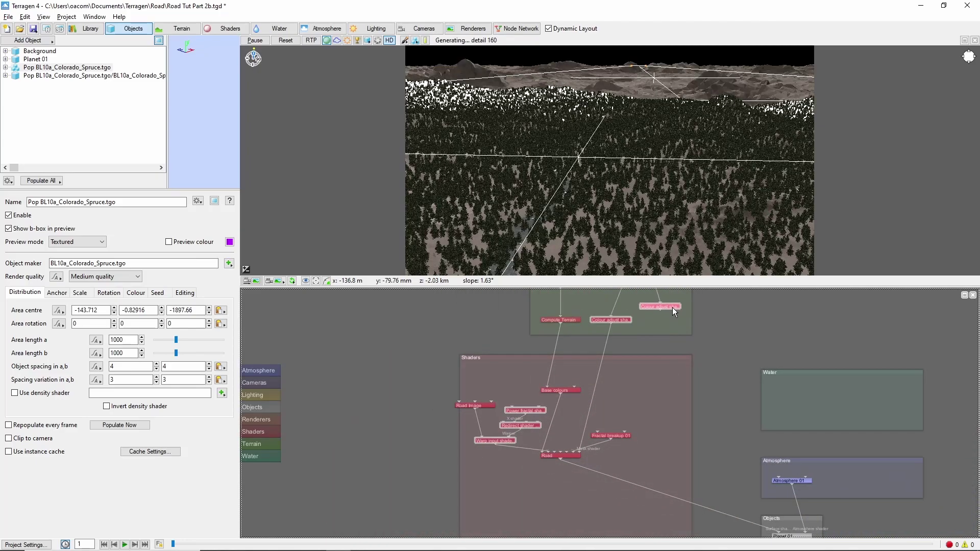
left_click_drag(673, 307, 682, 443)
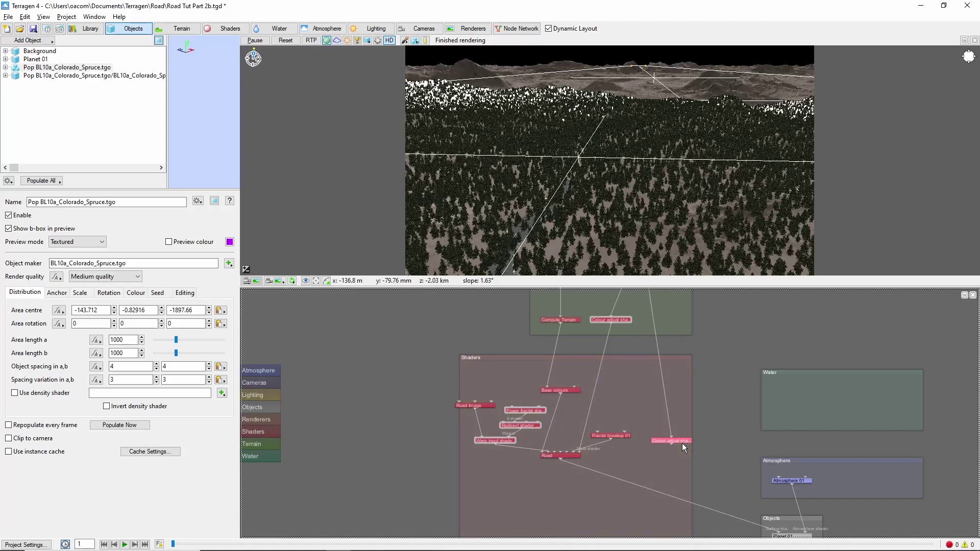
double_click(682, 443)
left_click(443, 129)
left_click_drag(499, 145, 565, 91)
left_click(641, 103)
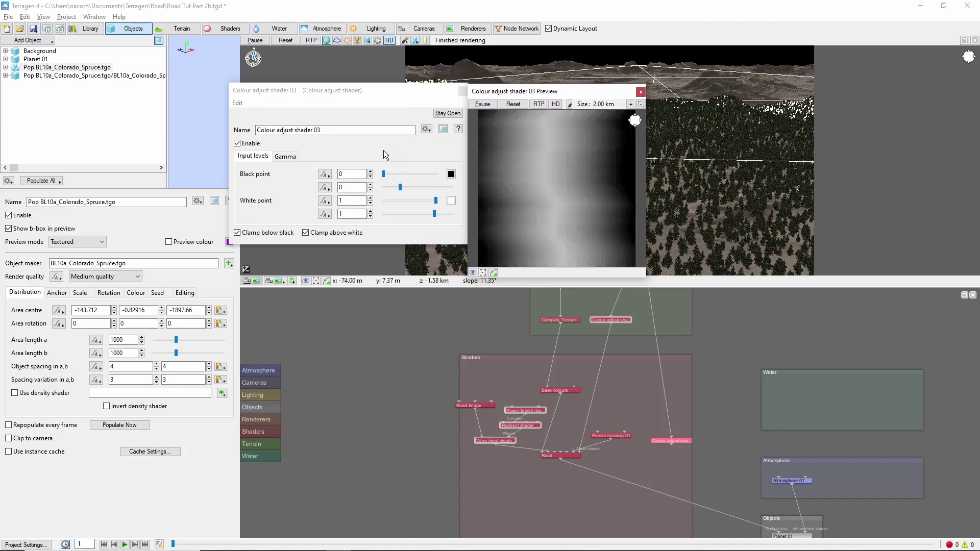
- Set Colour adjust shader 03's black point to 0.49 and white point to 0.5
left_click(347, 174)
type("0.49")
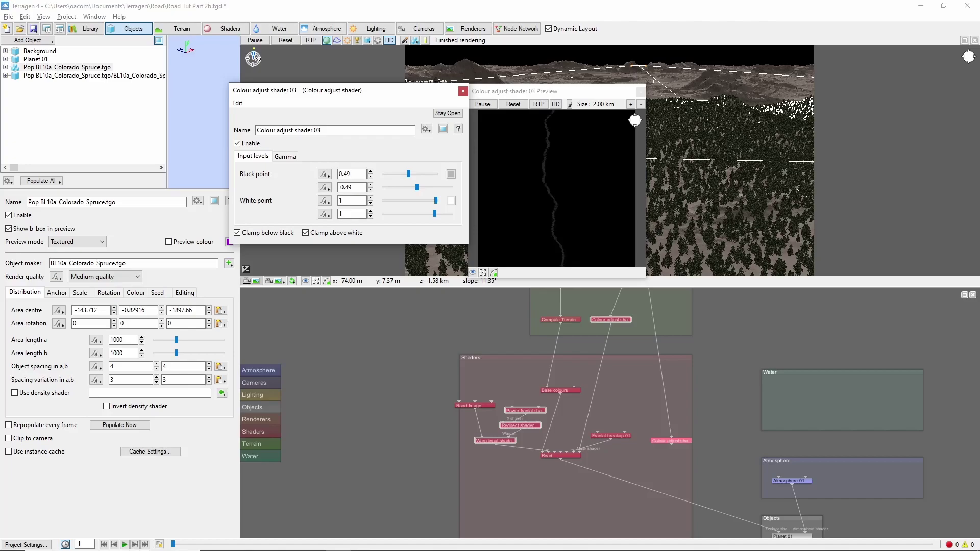
left_click(341, 200)
type("0.5")
left_click(631, 105)
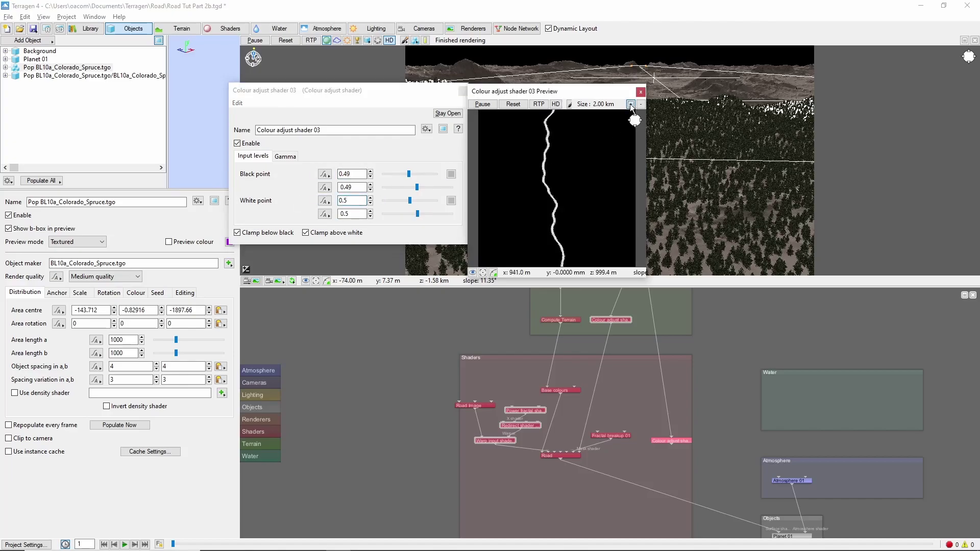
- Zoom the preview to 500 m and wire the shader into the population's density input
left_click(631, 105)
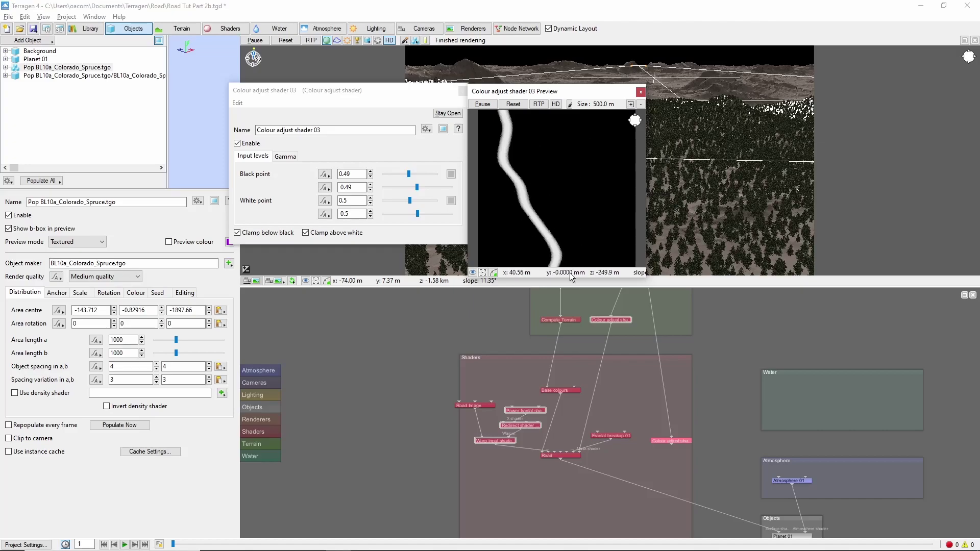
left_click_drag(601, 93, 388, 150)
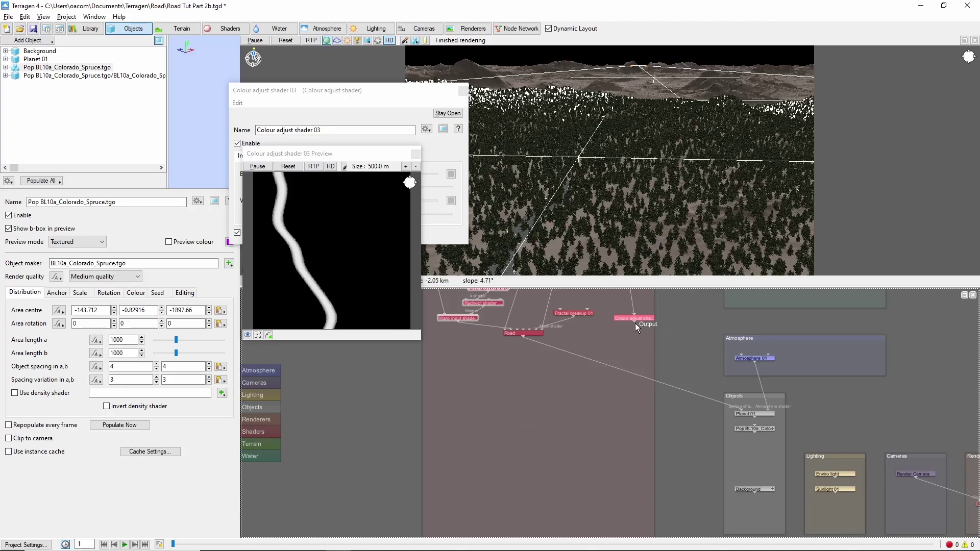
left_click_drag(635, 323, 756, 423)
- Enable Invert density shader on the spruce population and repopulate so trees avoid the road
double_click(754, 428)
left_click(357, 354)
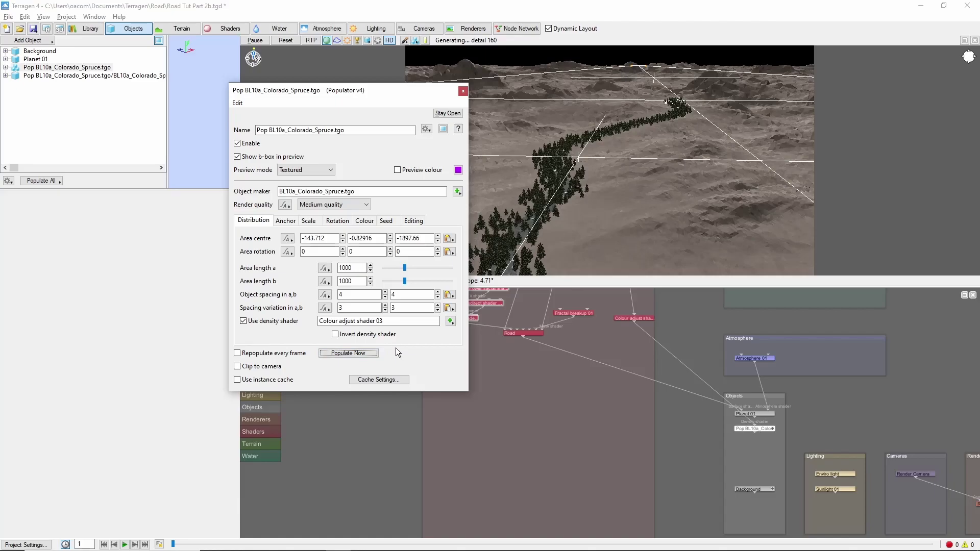
left_click(335, 334)
left_click(348, 353)
left_click_drag(427, 91, 315, 91)
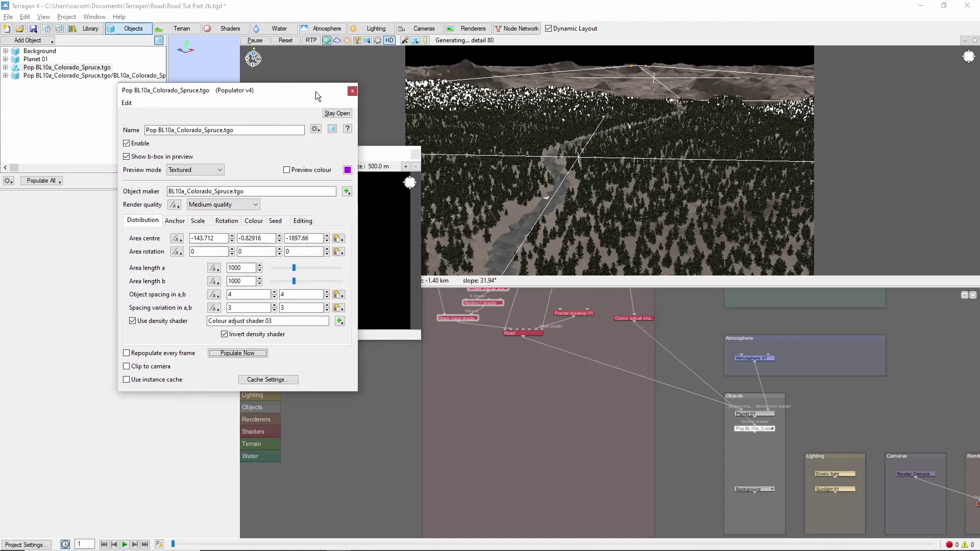